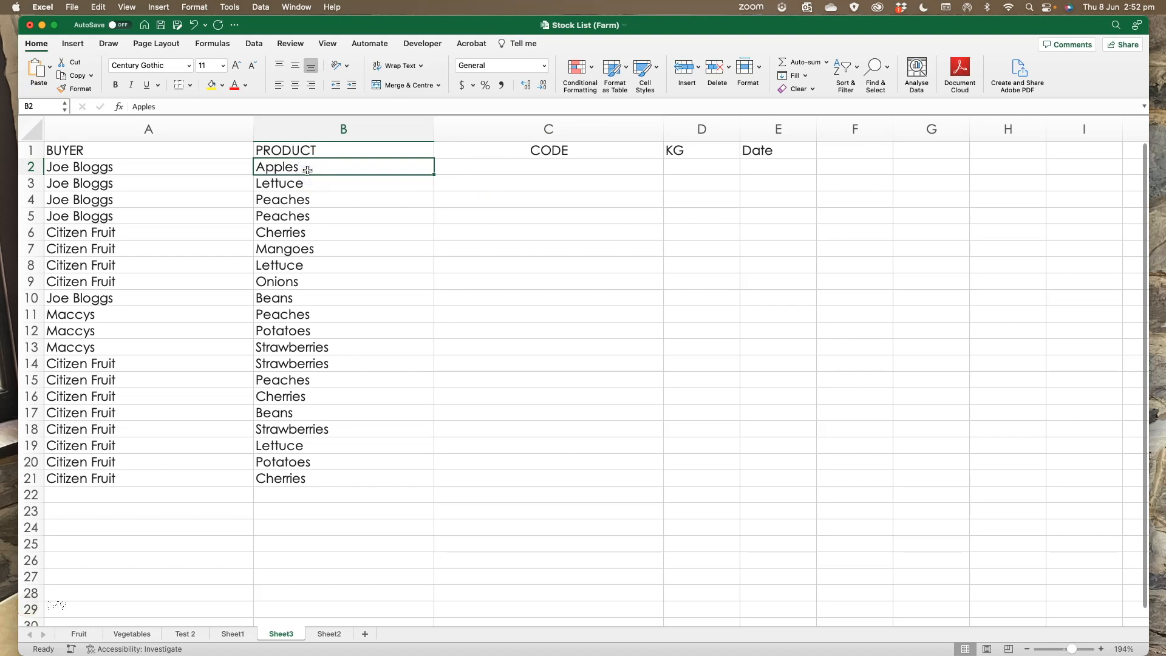
Review the product names and their codes in columns A and B of Sheet1, and return to Sheet3
{"action": "left_click", "coordinate": [233, 636]}
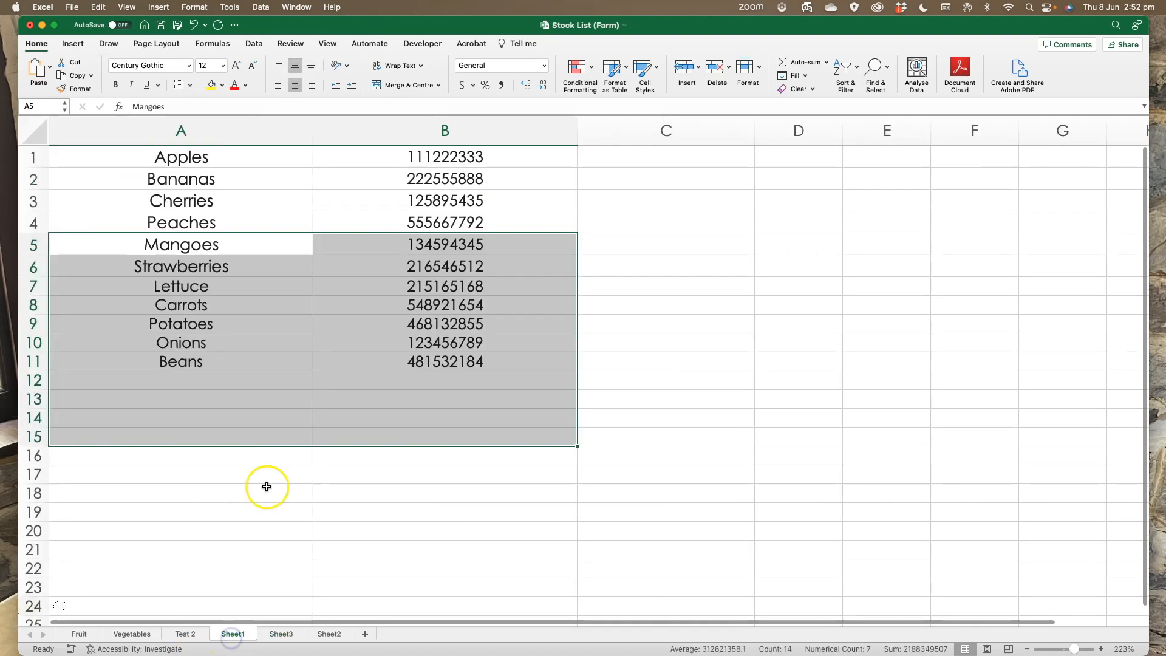
{"action": "left_click", "coordinate": [242, 304]}
{"action": "left_click_drag", "start_coordinate": [156, 153], "coordinate": [175, 359]}
{"action": "left_click_drag", "start_coordinate": [377, 161], "coordinate": [366, 370]}
{"action": "left_click", "coordinate": [338, 469]}
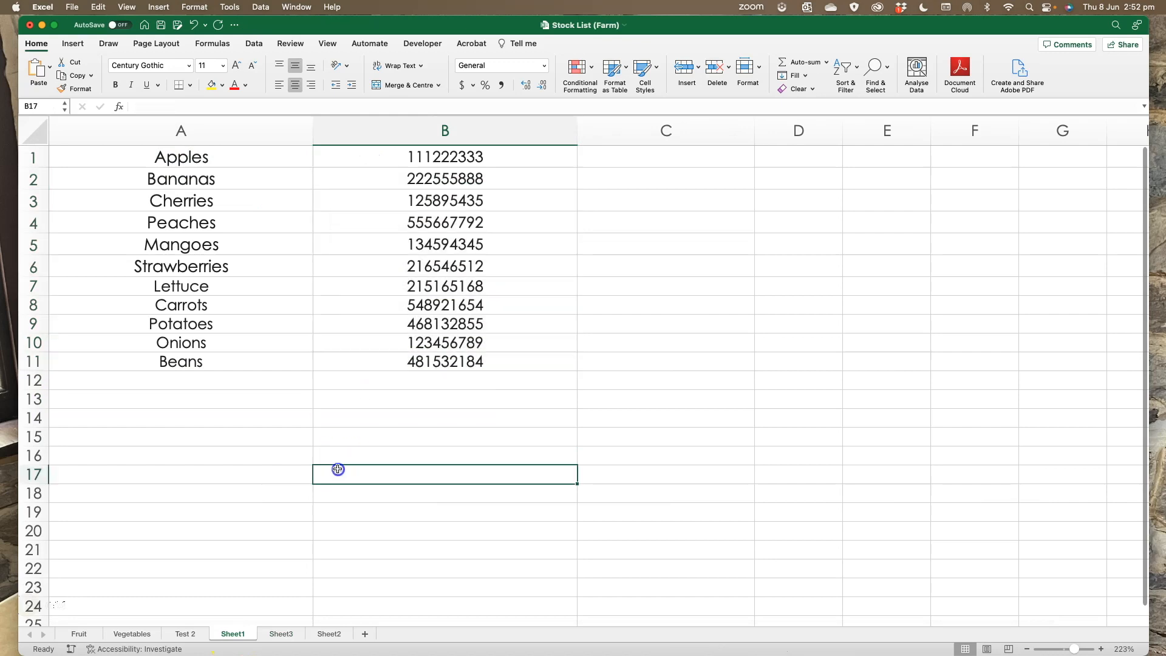
{"action": "left_click", "coordinate": [282, 634]}
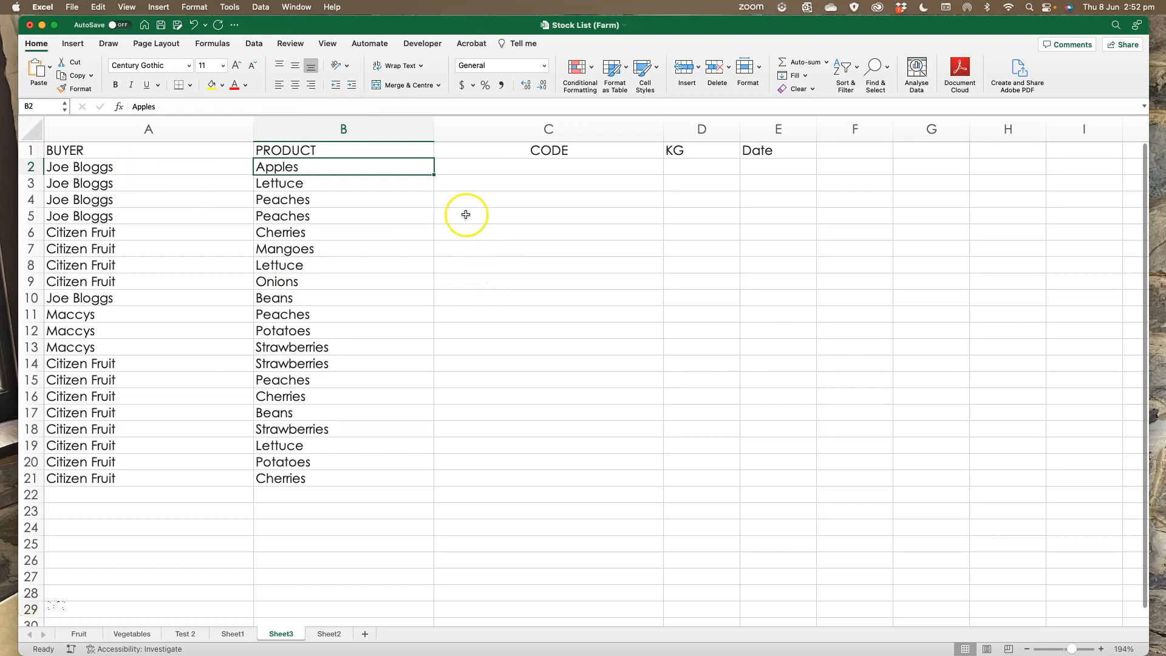
Start a VLOOKUP in cell C2 of Sheet3 with the Formula Builder, using B2 as the lookup value
{"action": "left_click", "coordinate": [480, 166]}
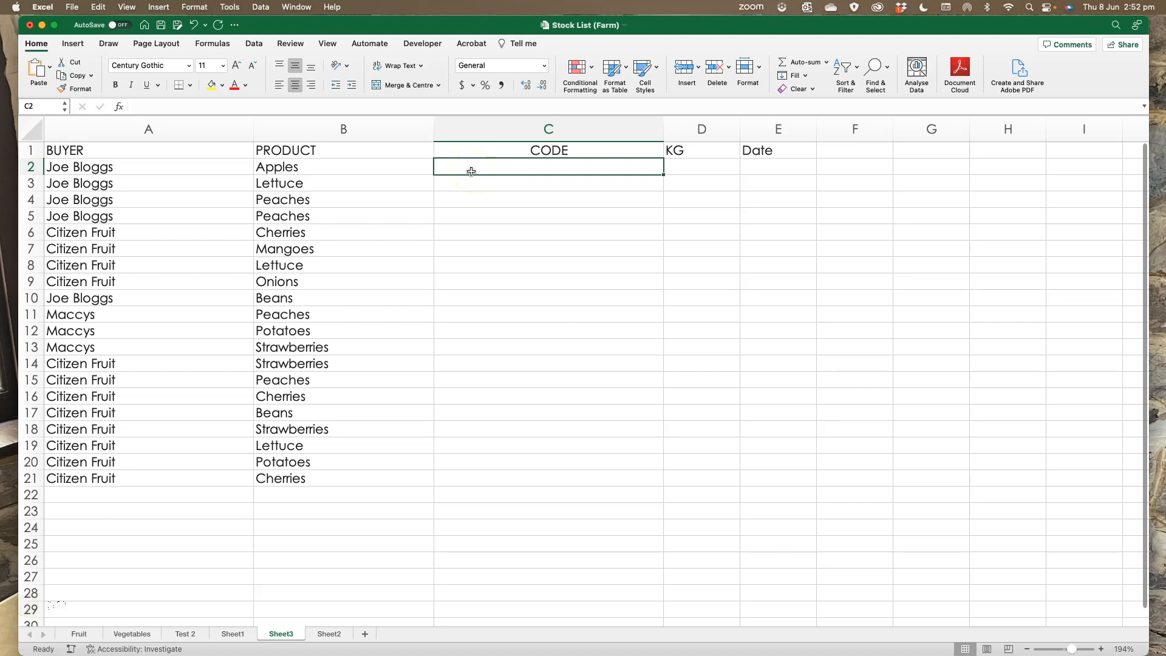
{"action": "type", "text": "=v"}
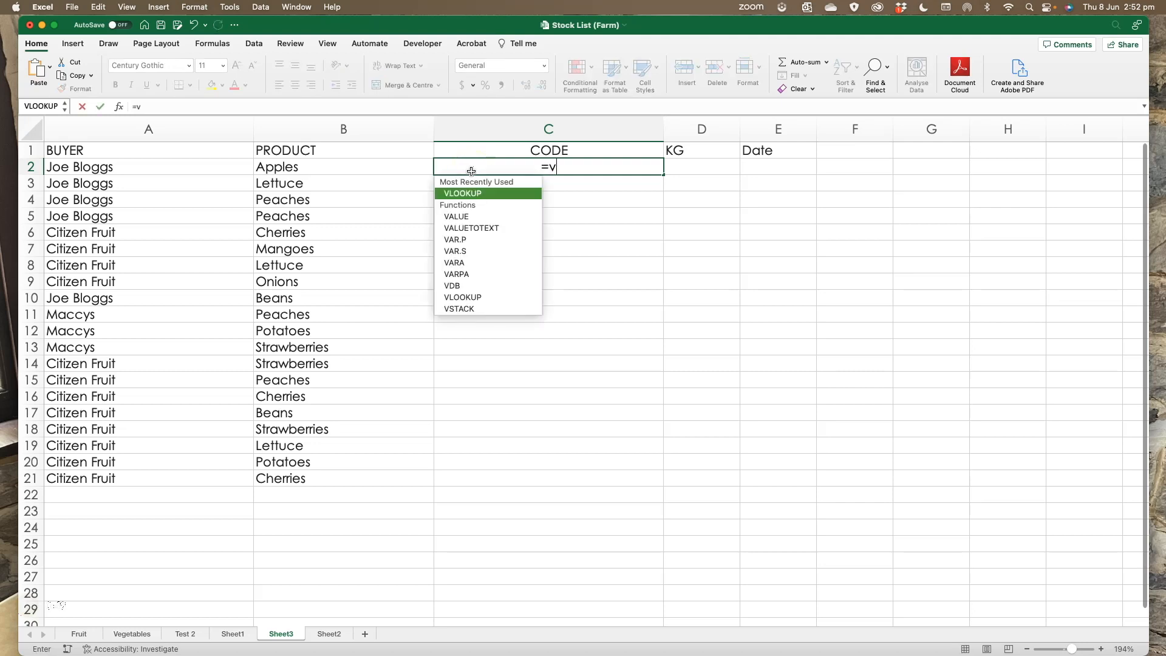
{"action": "type", "text": "lookup"}
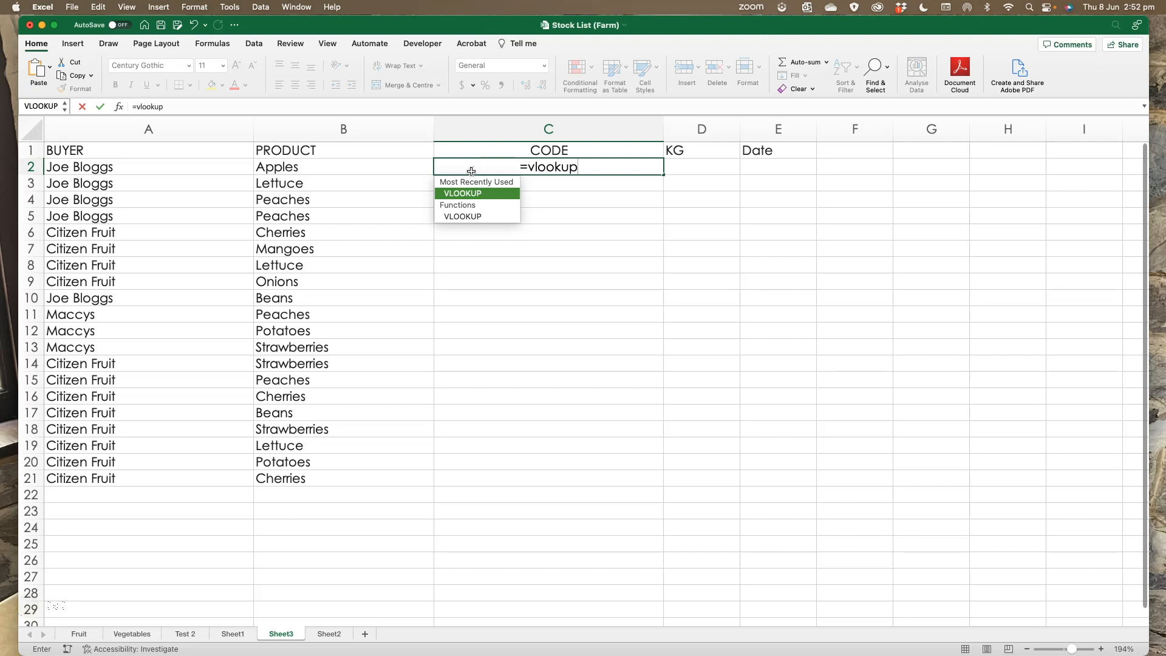
{"action": "left_click", "coordinate": [418, 179]}
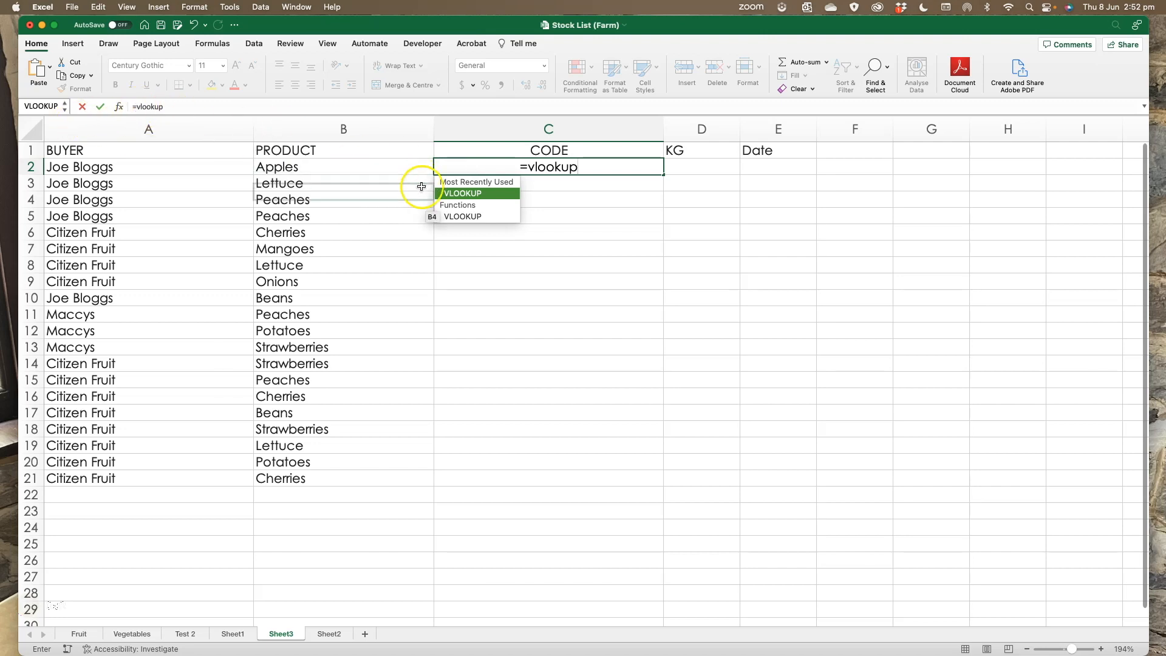
{"action": "left_click", "coordinate": [119, 107]}
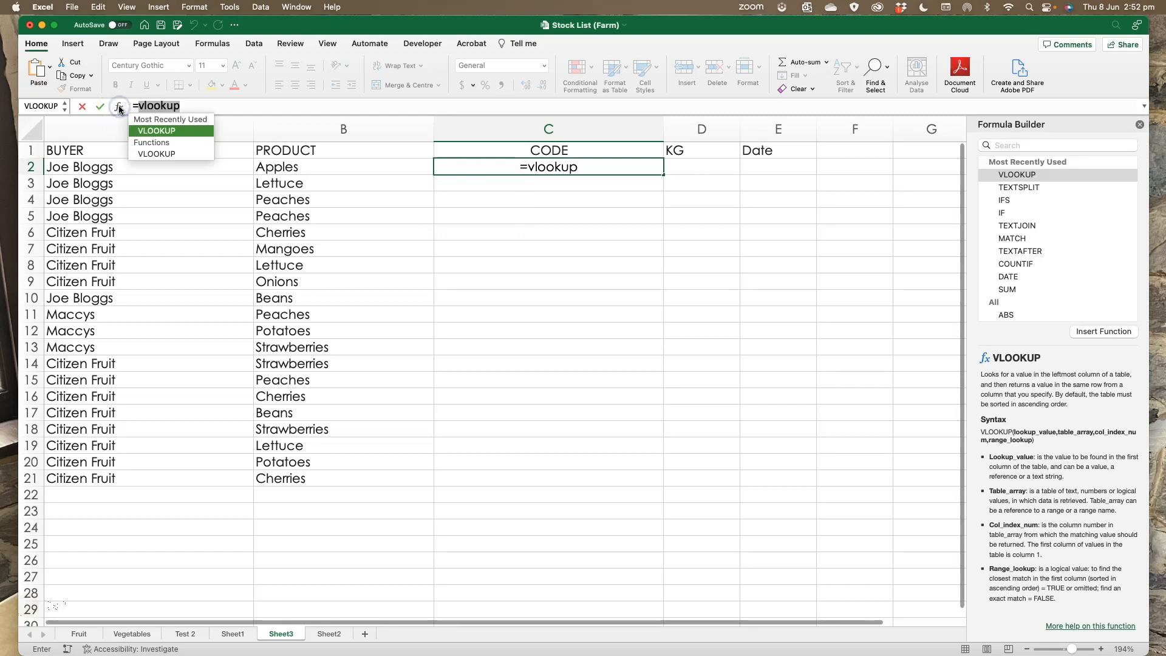
{"action": "double_click", "coordinate": [161, 131]}
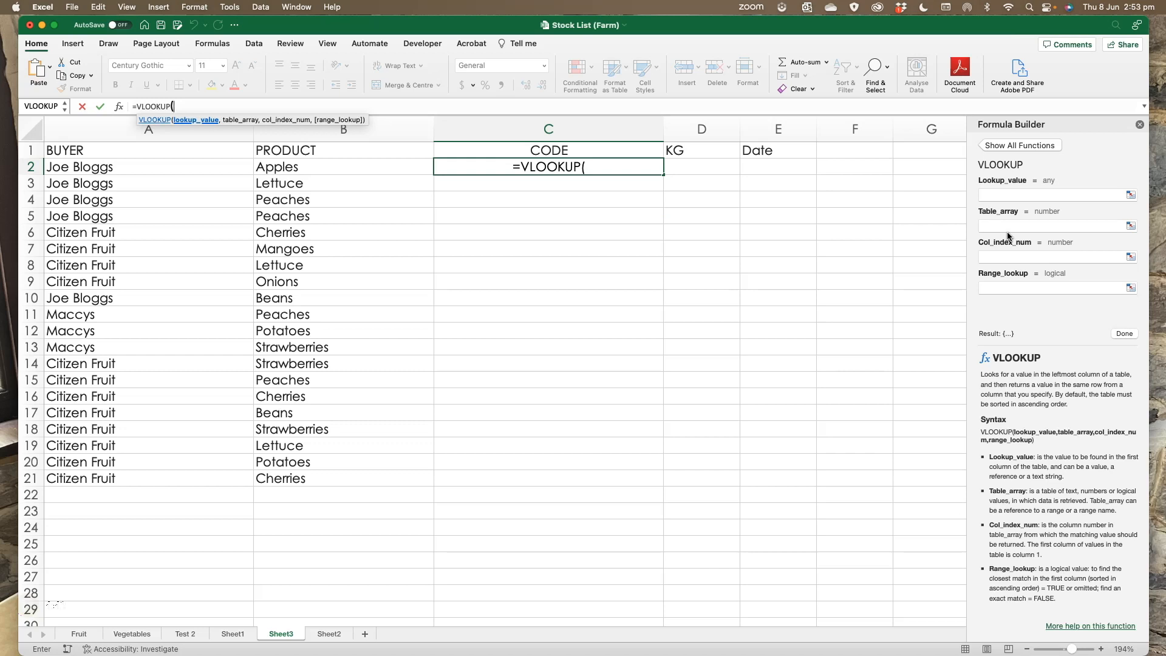
{"action": "left_click", "coordinate": [1001, 193]}
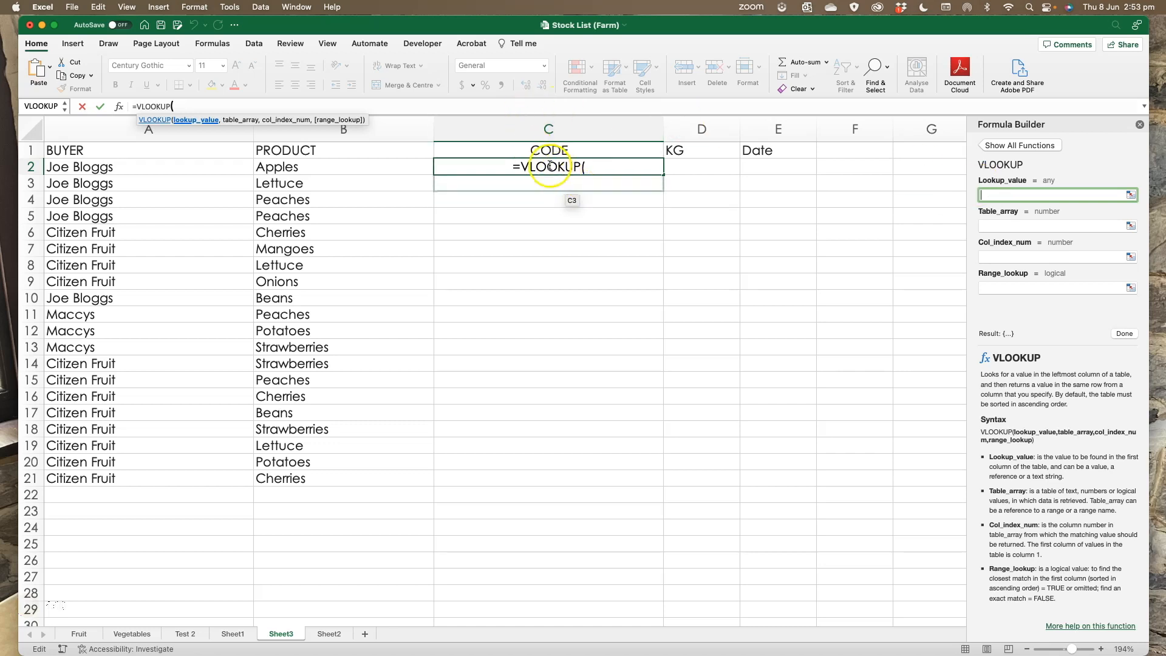
{"action": "left_click", "coordinate": [299, 167]}
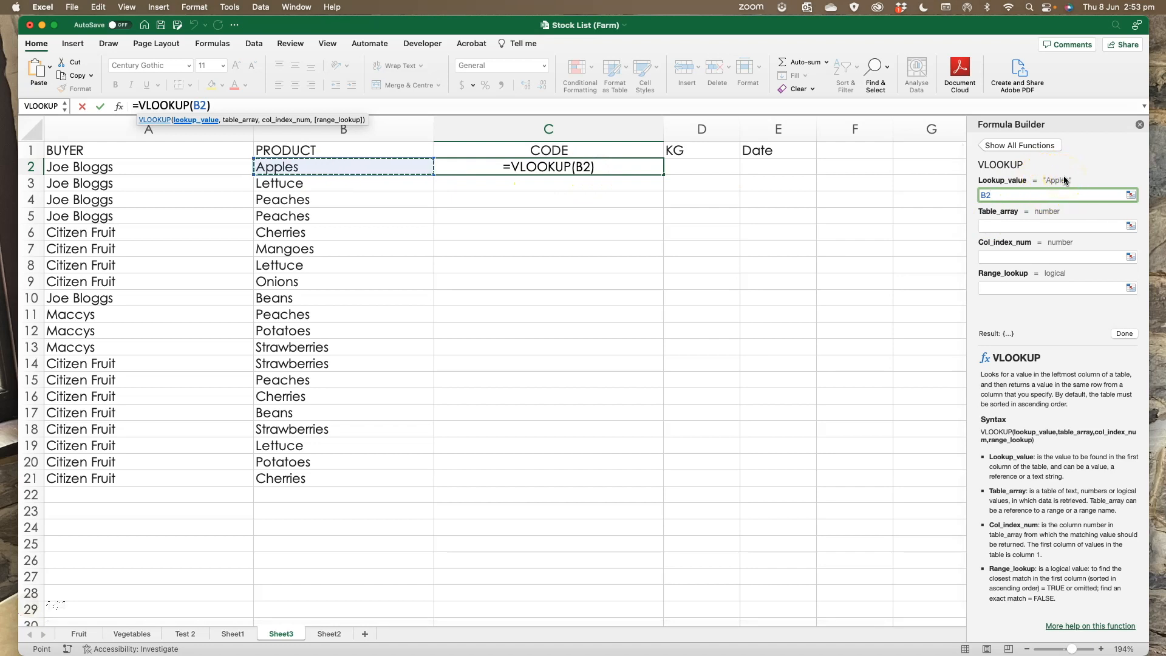
{"action": "left_click", "coordinate": [1020, 192]}
Set the VLOOKUP's table array to columns A:B of Sheet1
{"action": "left_click", "coordinate": [999, 226]}
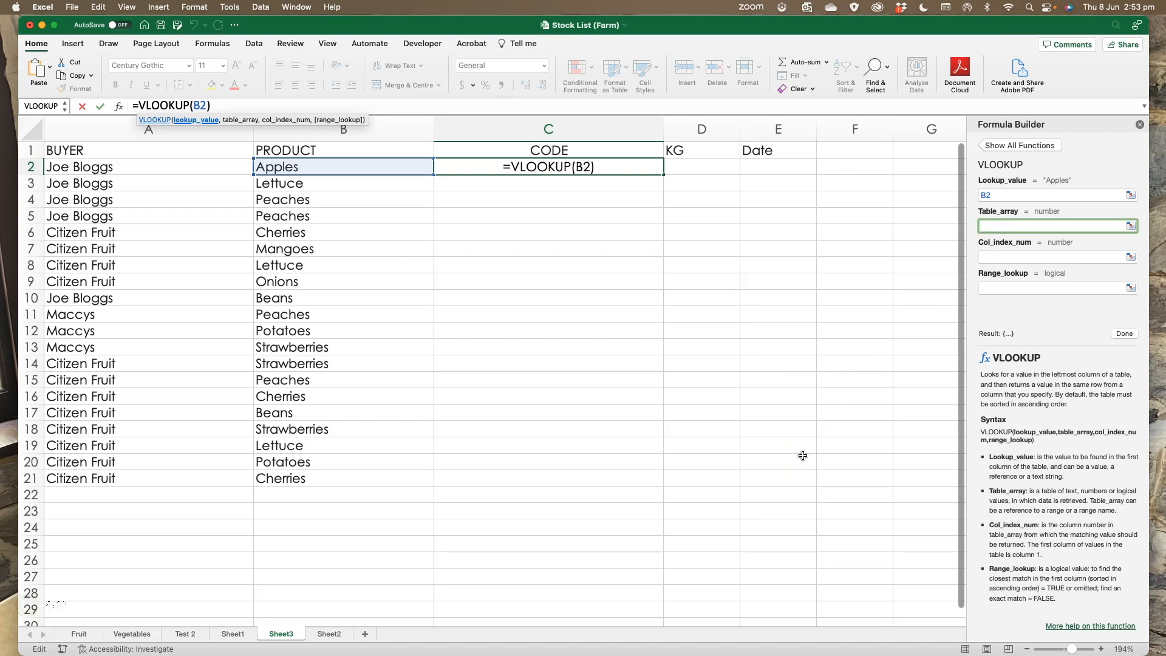
{"action": "scroll", "coordinate": [802, 455], "scroll_direction": "right", "scroll_amount": 1}
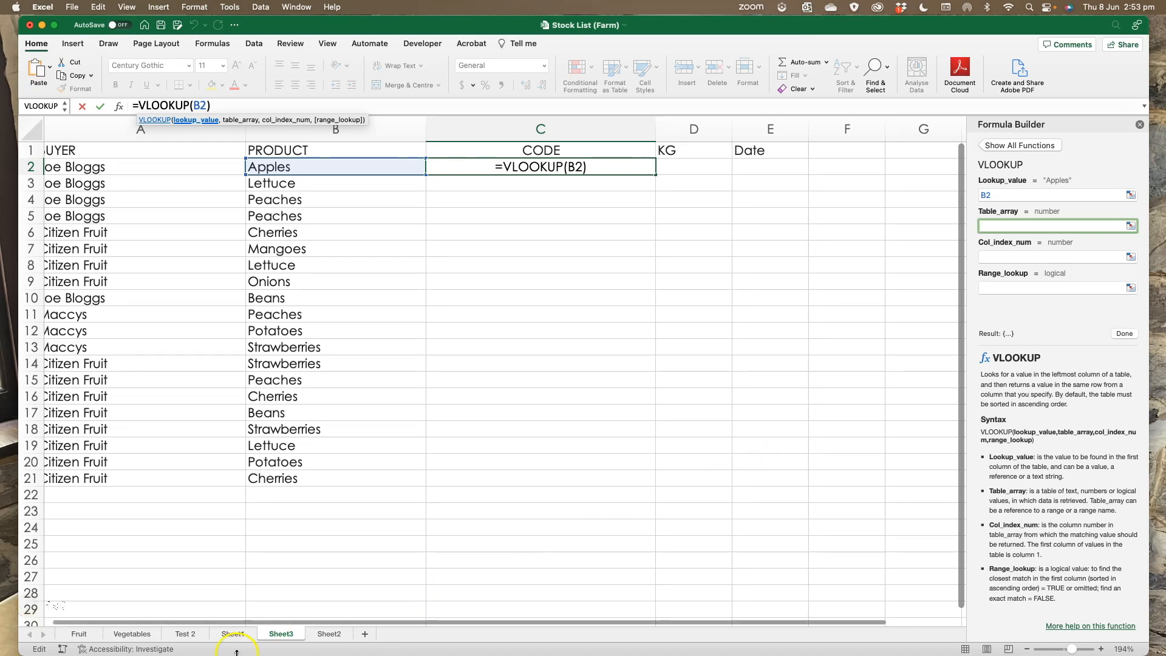
{"action": "left_click", "coordinate": [232, 634]}
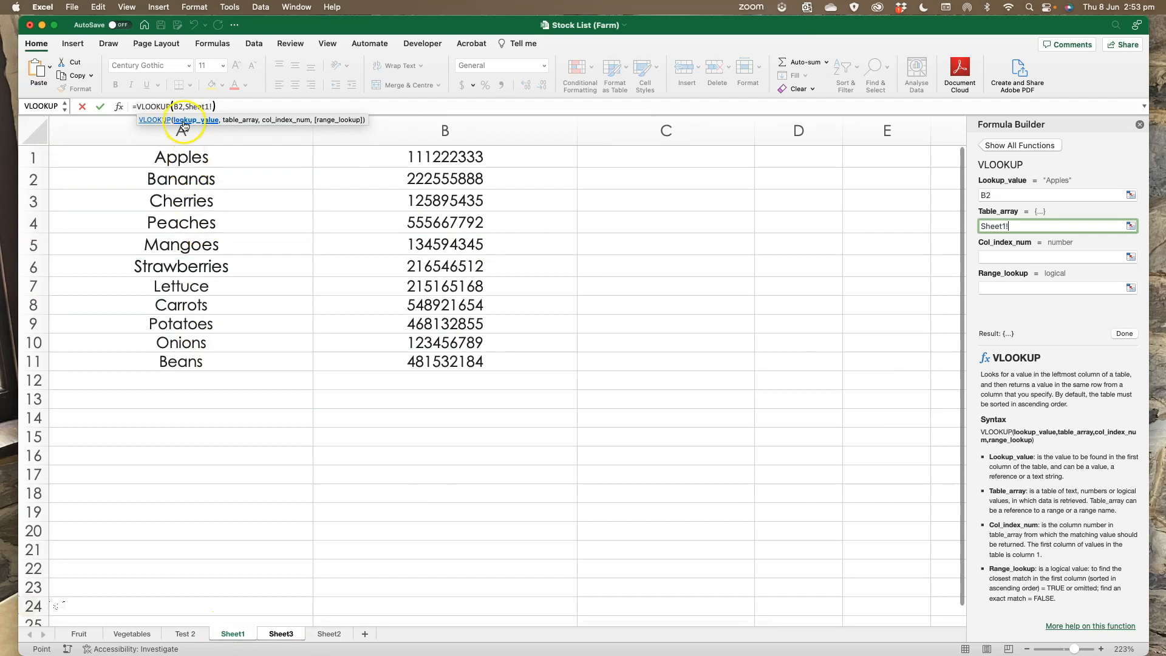
{"action": "left_click", "coordinate": [184, 129]}
{"action": "left_click_drag", "start_coordinate": [184, 129], "coordinate": [359, 130]}
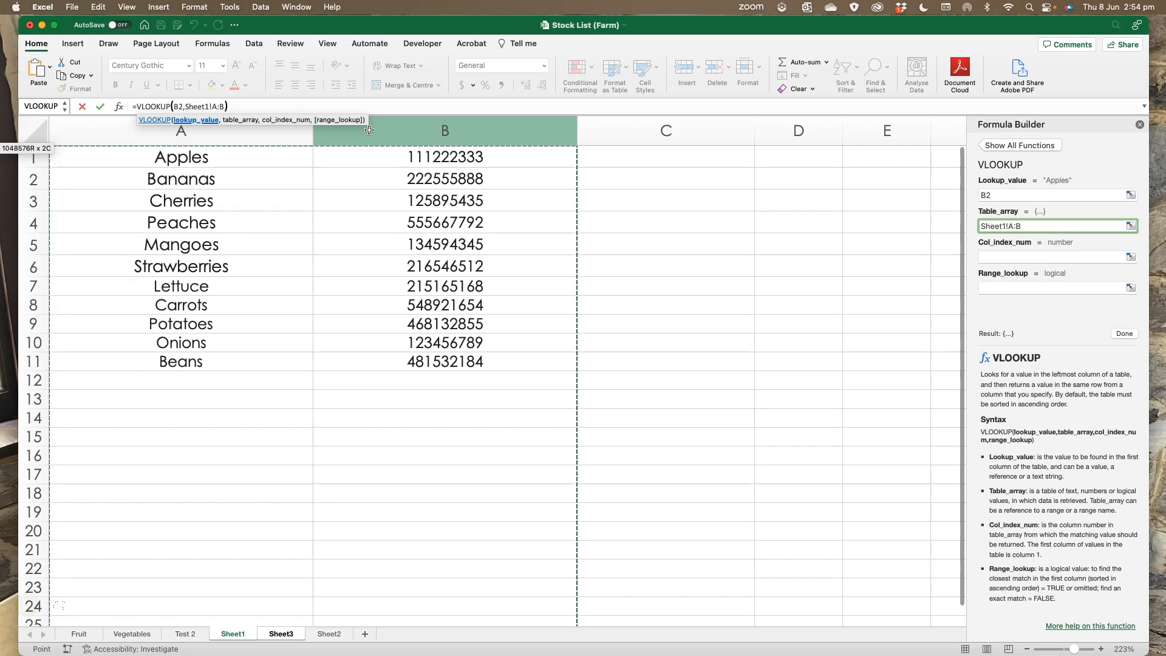
{"action": "left_click_drag", "start_coordinate": [369, 130], "coordinate": [377, 126]}
{"action": "left_click", "coordinate": [1008, 227]}
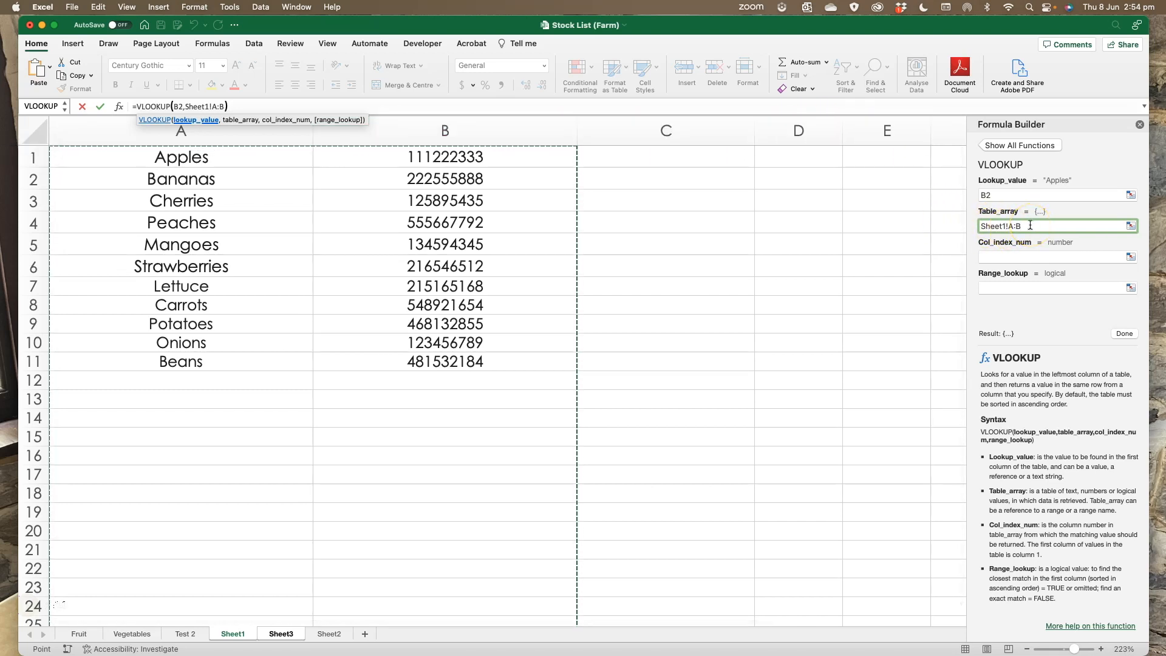
Set the column index number to 2 and the range lookup to FALSE, and enter the formula in C2
{"action": "left_click", "coordinate": [1010, 258]}
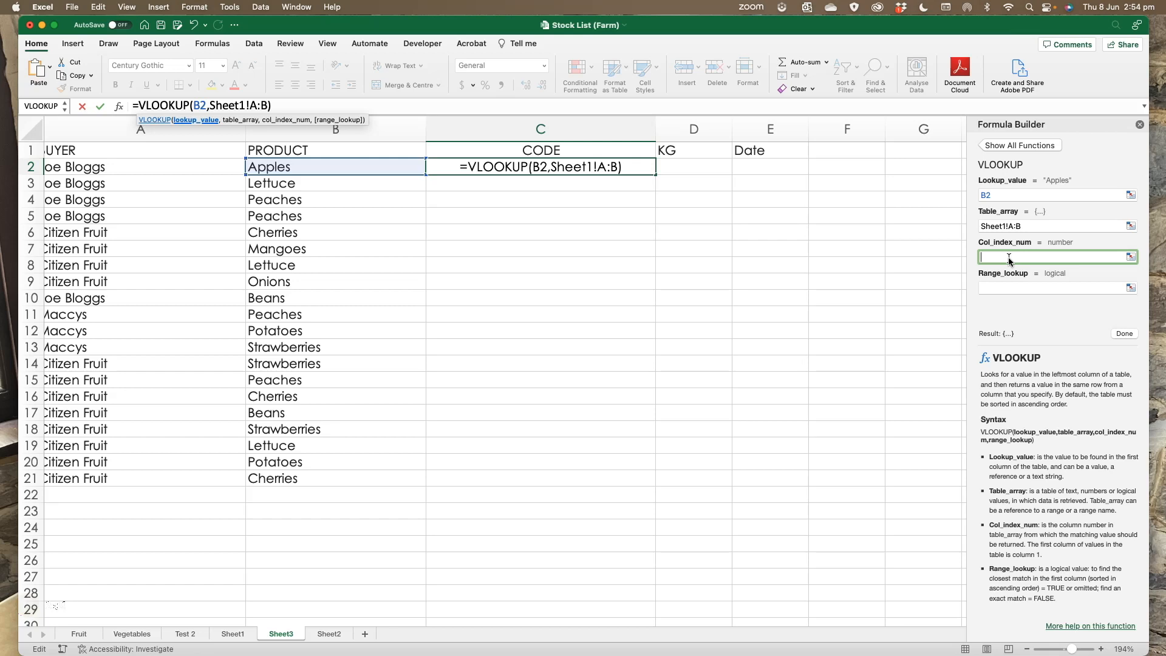
{"action": "type", "text": "2"}
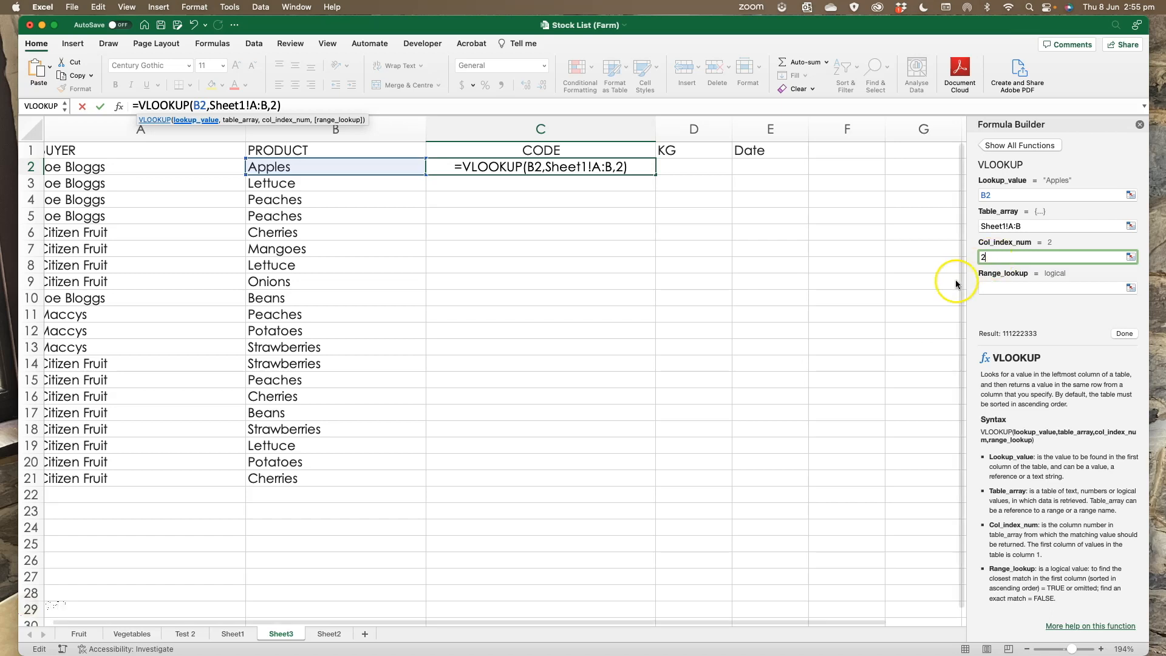
{"action": "left_click", "coordinate": [1000, 288]}
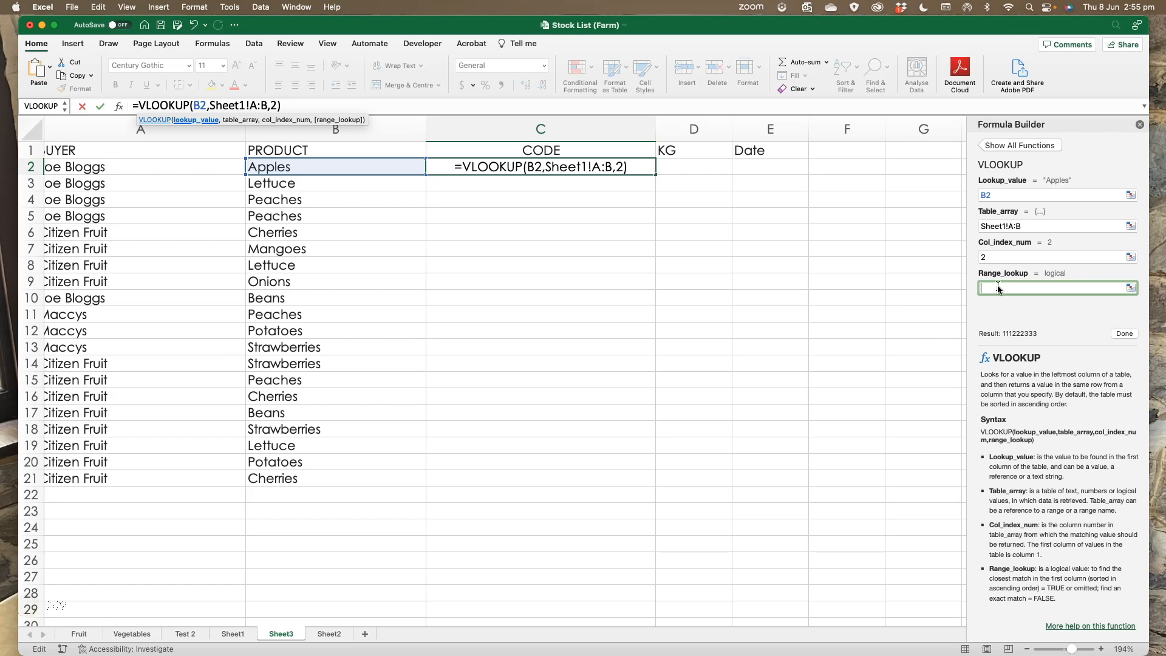
{"action": "type", "text": "FALSE"}
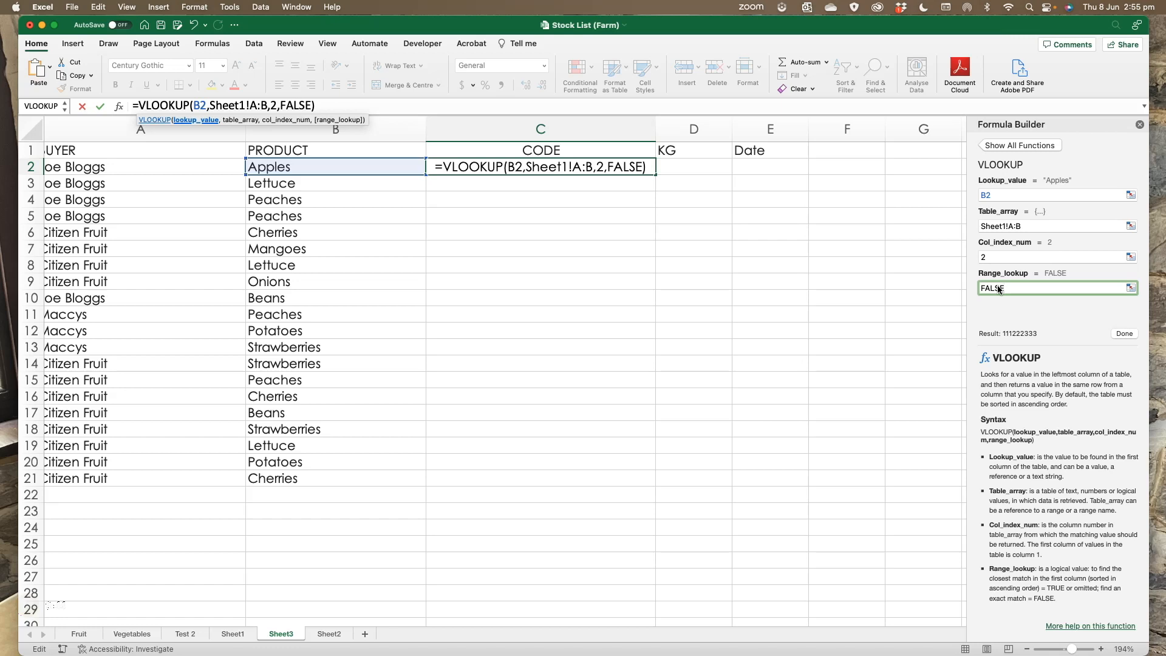
{"action": "key", "text": "Return"}
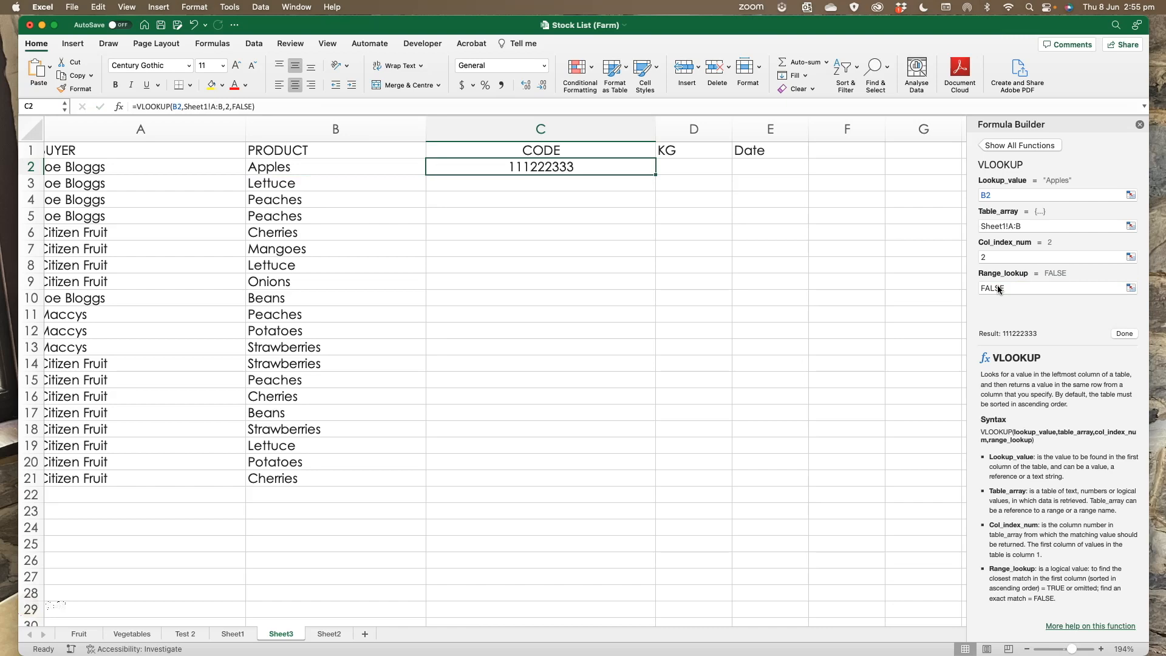
{"action": "key", "text": "Return"}
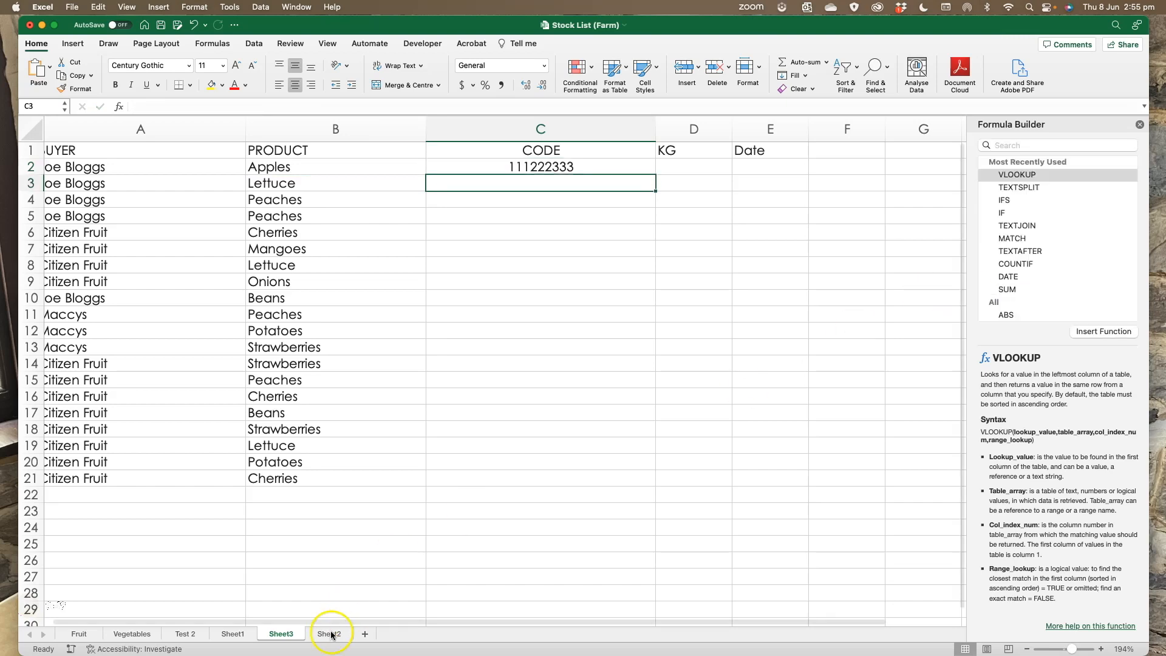
Check the Apples code against Sheet1 and fill the C2 lookup formula down the CODE column to C21
{"action": "left_click", "coordinate": [233, 634]}
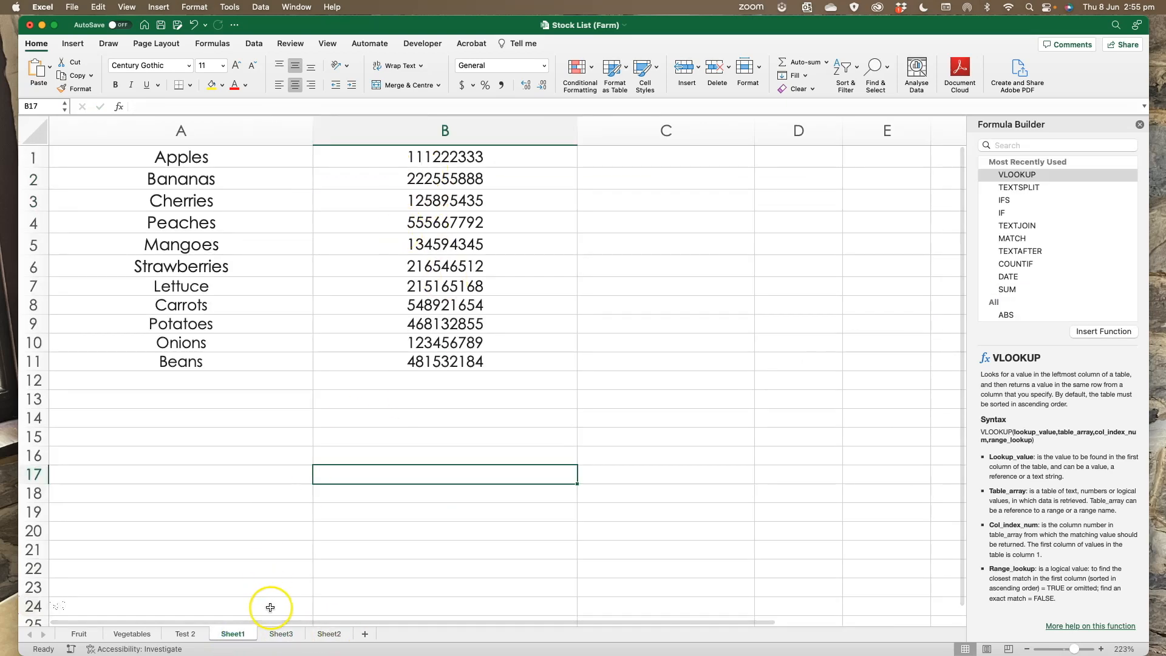
{"action": "left_click", "coordinate": [280, 634]}
{"action": "left_click", "coordinate": [537, 165]}
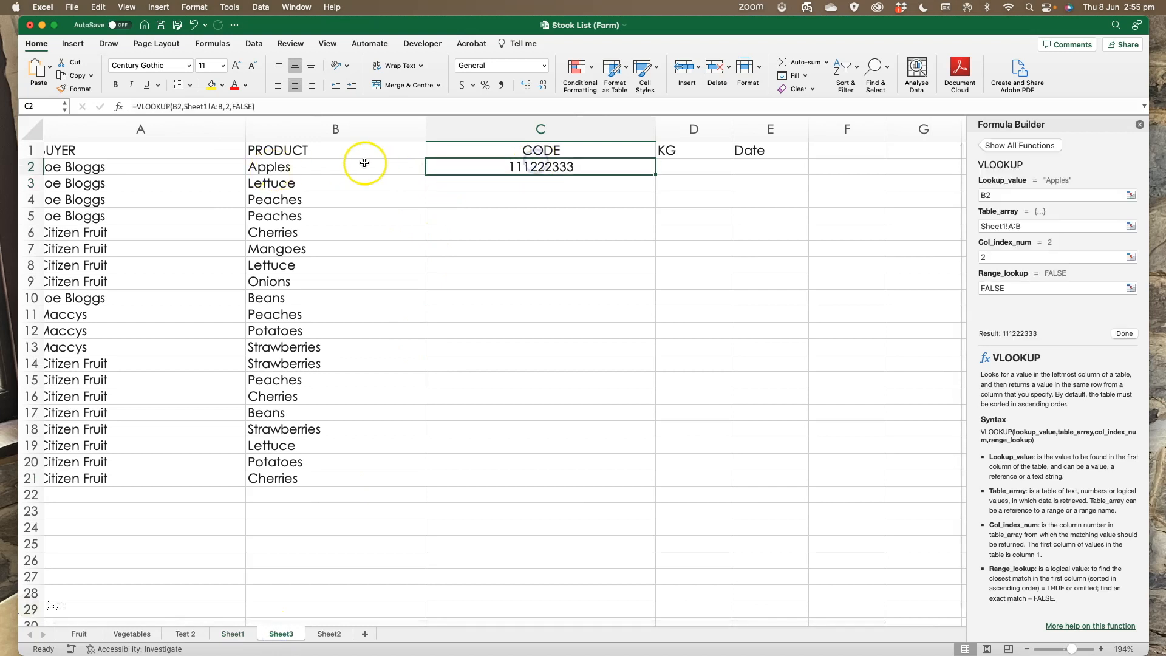
{"action": "left_click_drag", "start_coordinate": [656, 174], "coordinate": [663, 485]}
{"action": "left_click", "coordinate": [514, 330]}
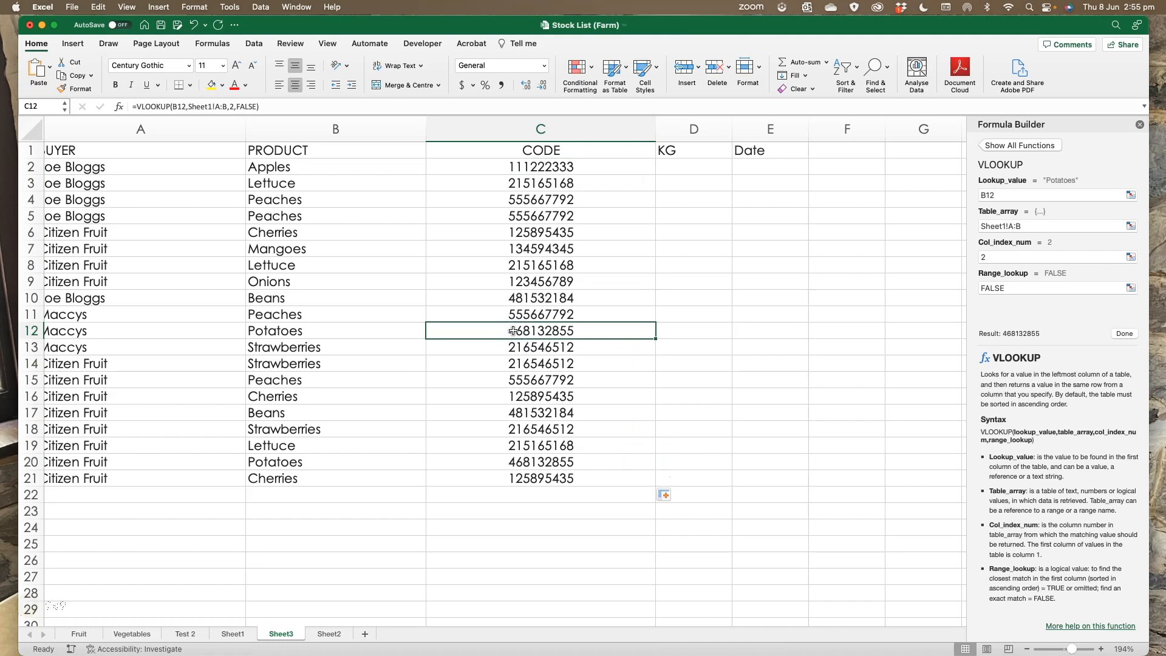
Replace the product in B9 with Carrots, an item from the Sheet1 list, and check its code in C9
{"action": "left_click", "coordinate": [263, 282]}
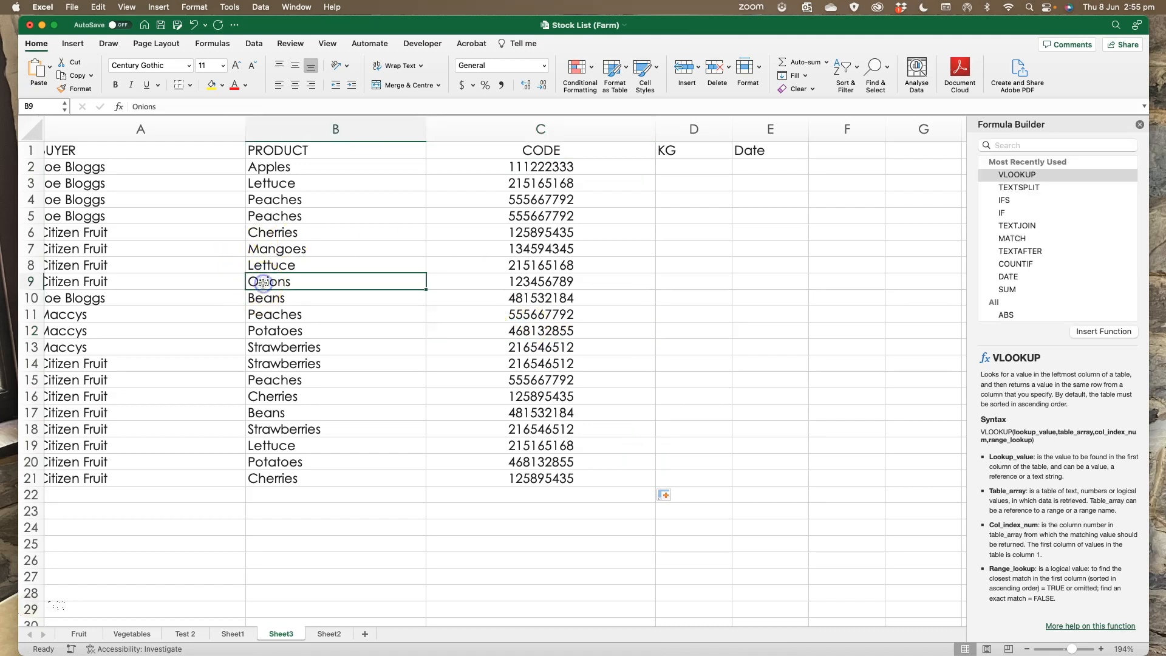
{"action": "scroll", "coordinate": [240, 291], "scroll_direction": "left", "scroll_amount": 1}
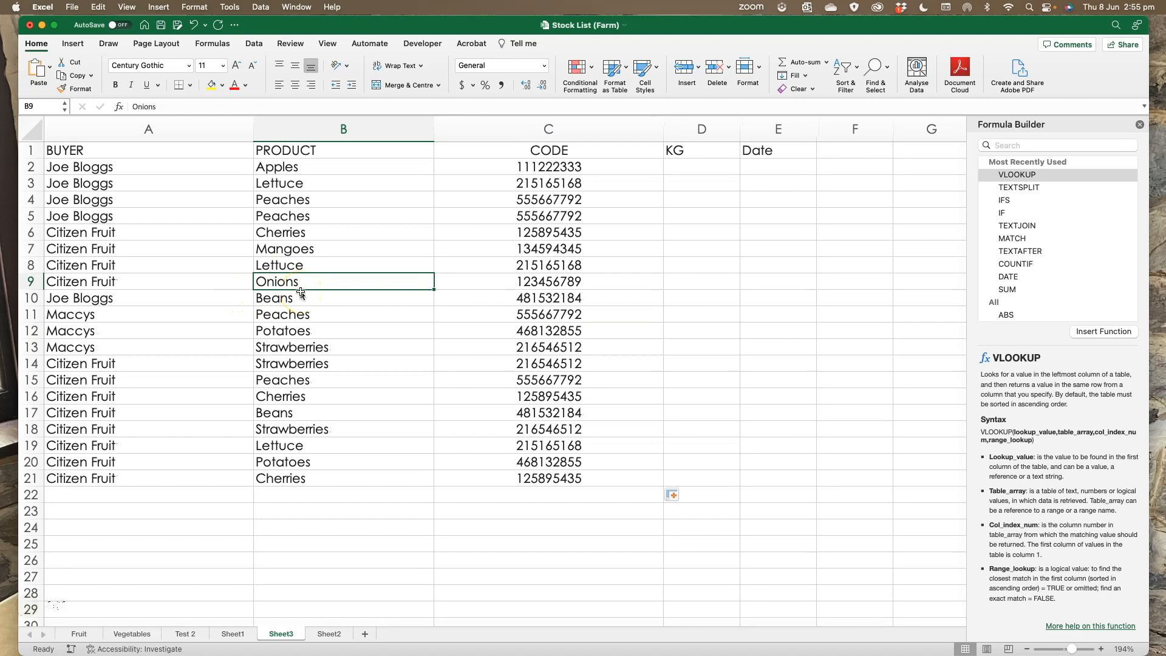
{"action": "left_click", "coordinate": [232, 634]}
{"action": "left_click", "coordinate": [286, 632]}
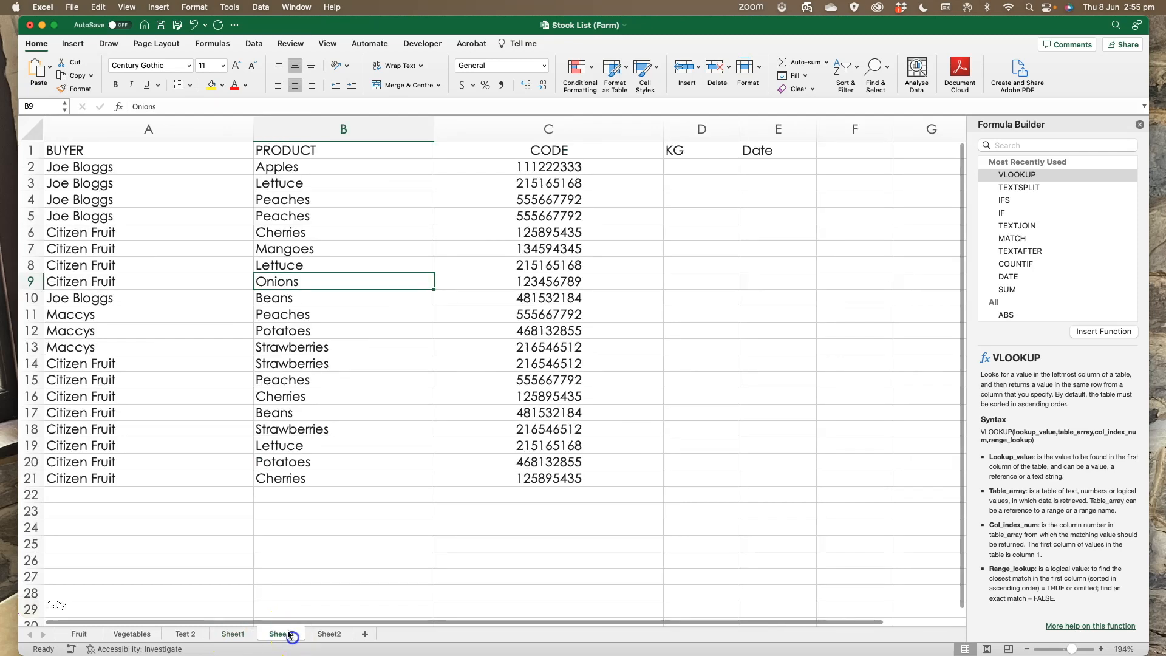
{"action": "type", "text": "Carrots"}
{"action": "key", "text": "Return"}
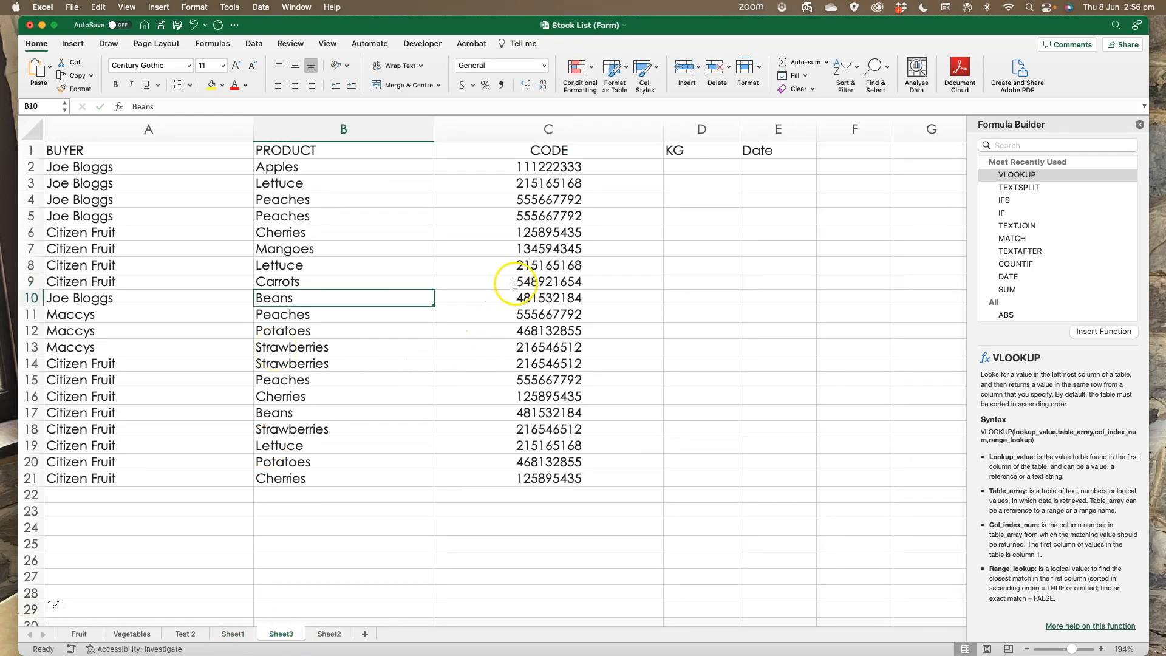
{"action": "left_click", "coordinate": [294, 282]}
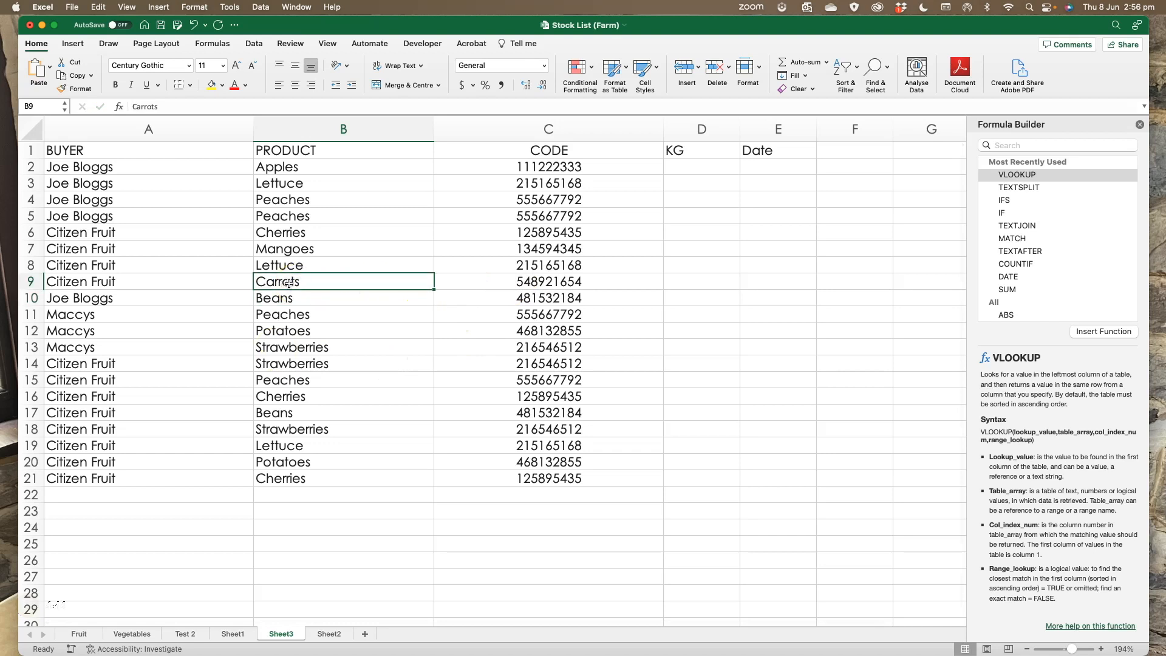
{"action": "left_click", "coordinate": [560, 297]}
{"action": "left_click", "coordinate": [301, 282]}
{"action": "left_click", "coordinate": [497, 286]}
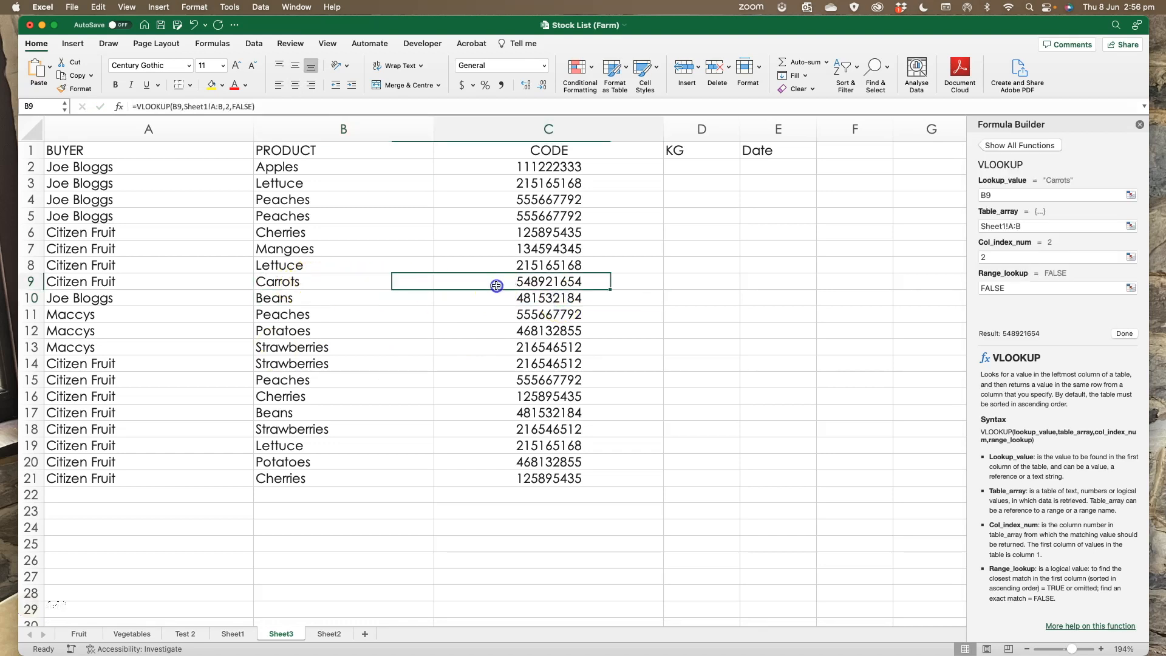
{"action": "left_click", "coordinate": [337, 280]}
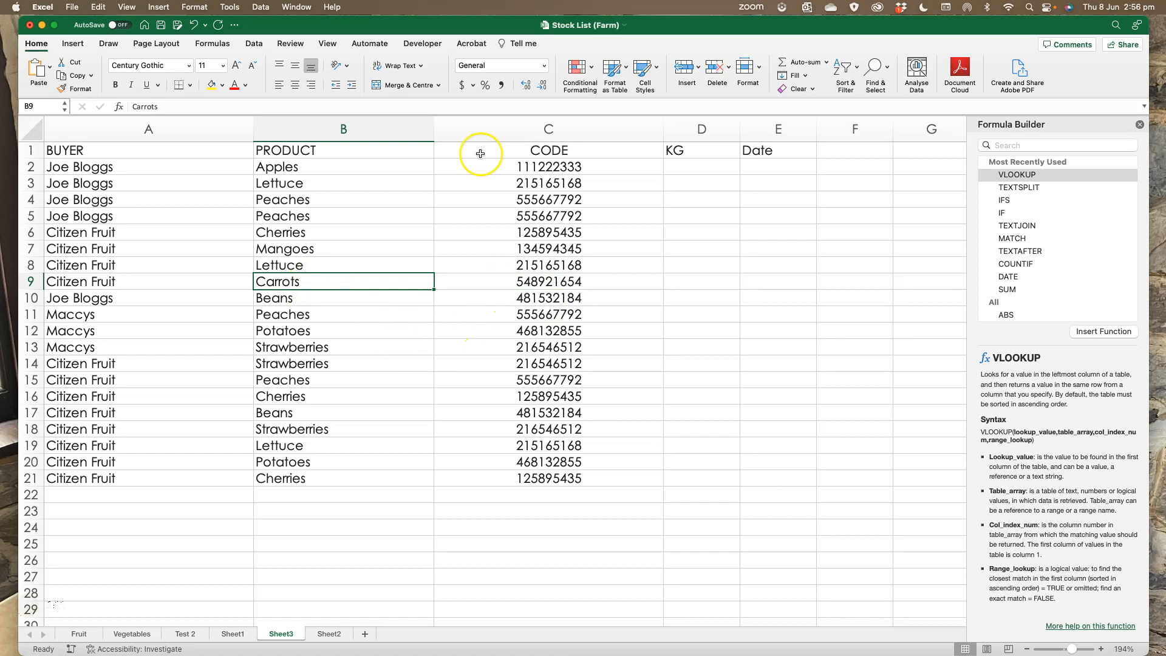
Add Peaches, Beans and Cherries as new products in cells B22 to B24
{"action": "left_click", "coordinate": [302, 501]}
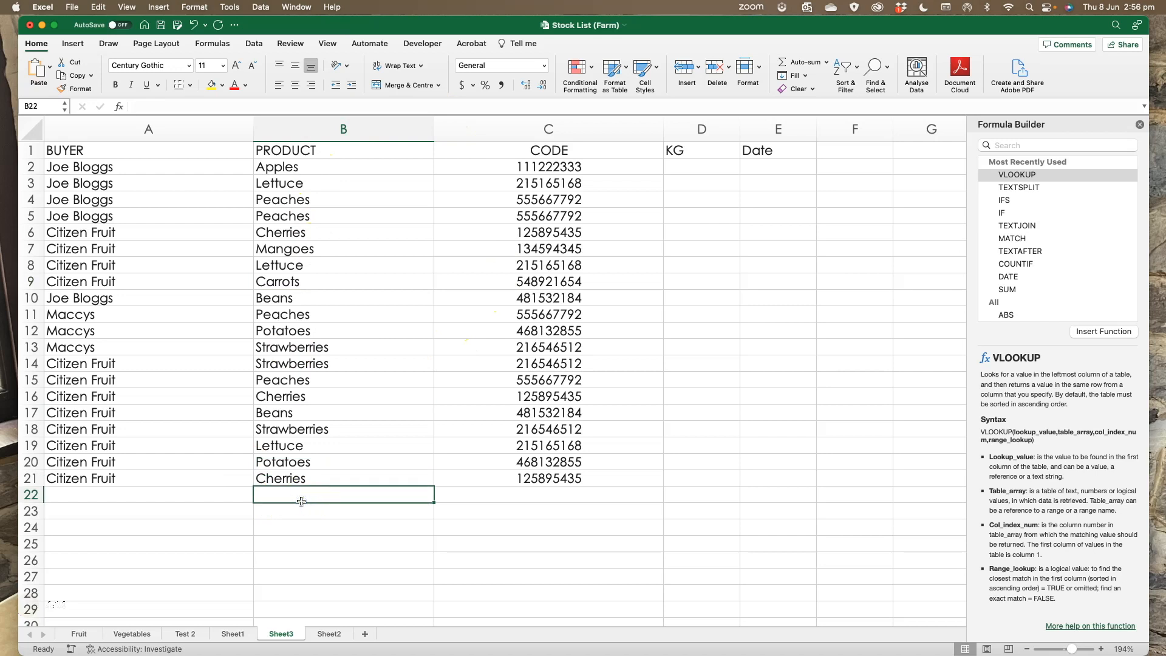
{"action": "type", "text": "Peaches"}
{"action": "key", "text": "Return"}
{"action": "type", "text": "Beans"}
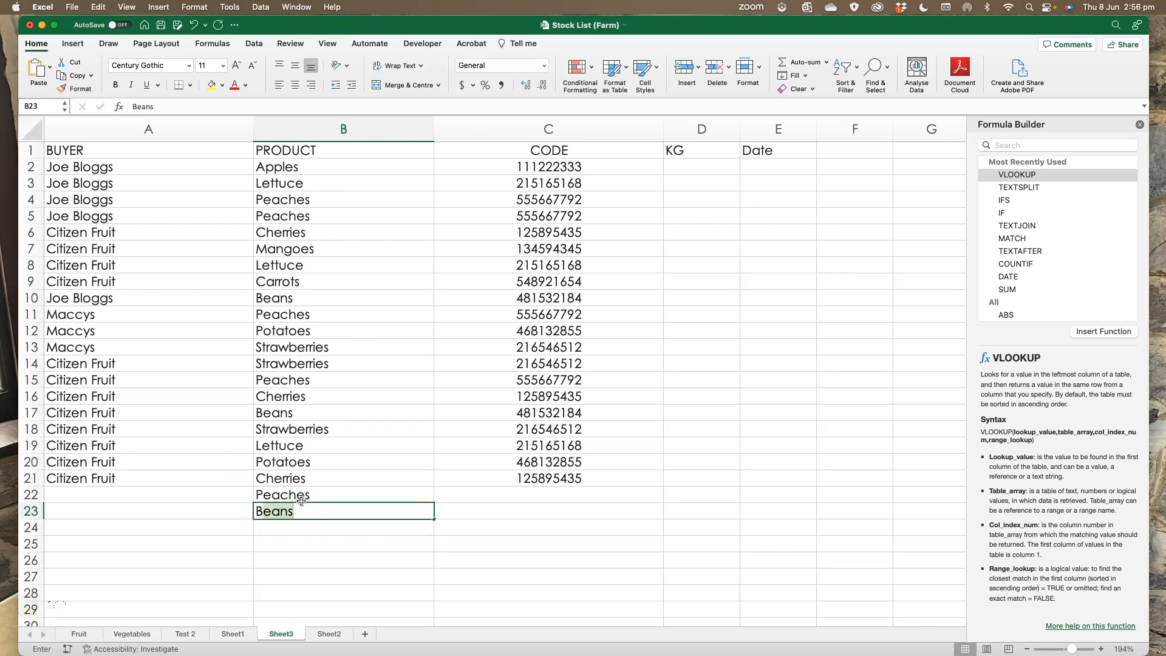
{"action": "key", "text": "Return"}
{"action": "type", "text": "Cherries"}
{"action": "key", "text": "Return"}
Extend the lookup formula from C21 down to C24 for the added products
{"action": "left_click", "coordinate": [567, 480]}
{"action": "left_click_drag", "start_coordinate": [664, 487], "coordinate": [664, 537]}
{"action": "left_click", "coordinate": [567, 567]}
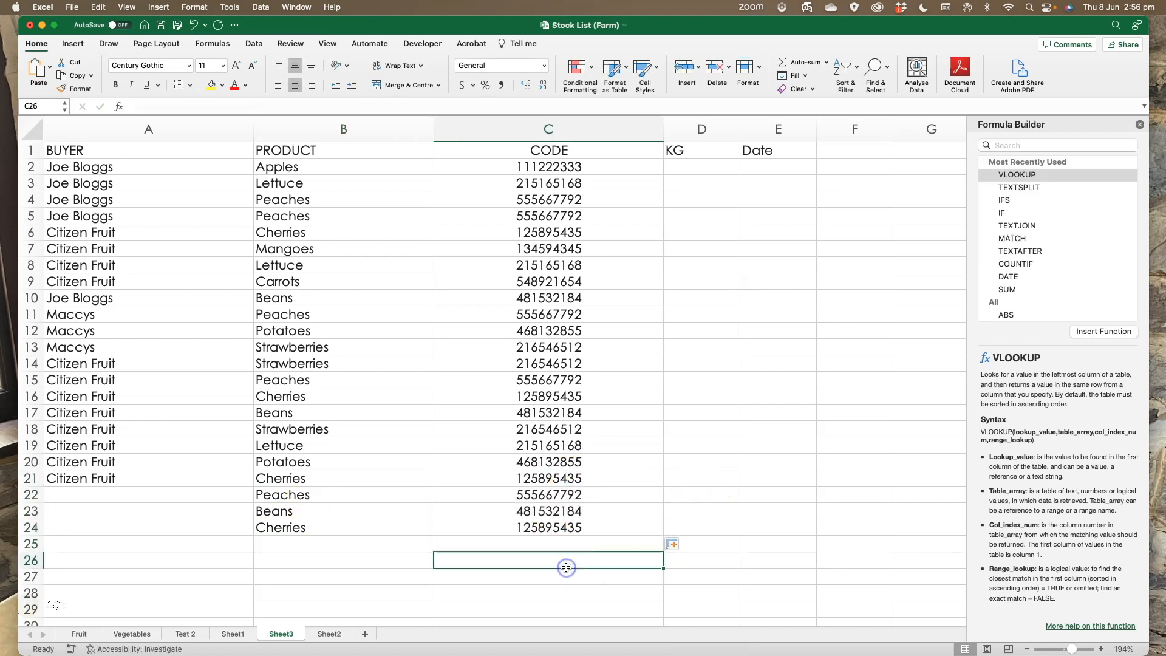